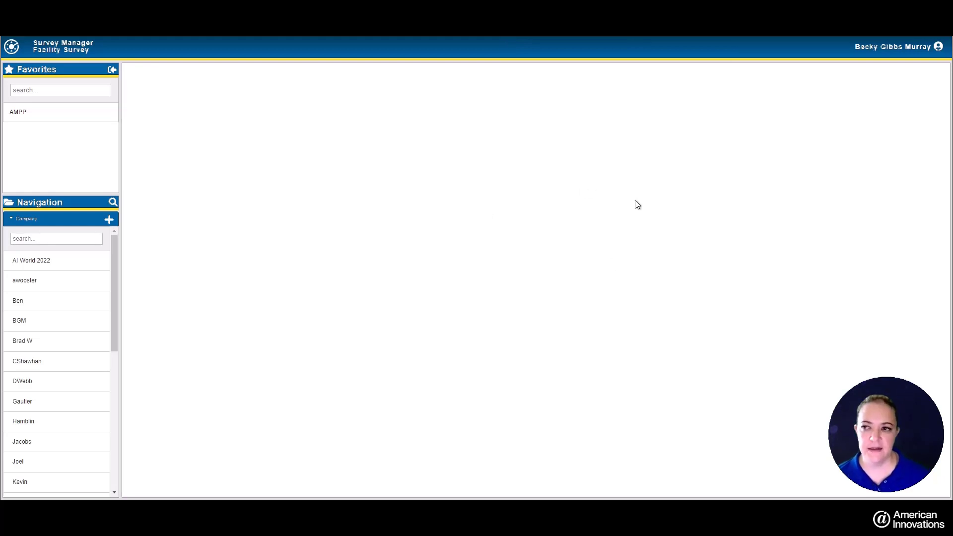
- Look over the account options, the survey application switcher, and the AMPP favorite's options without changing anything
{"action": "left_click", "coordinate": [864, 46]}
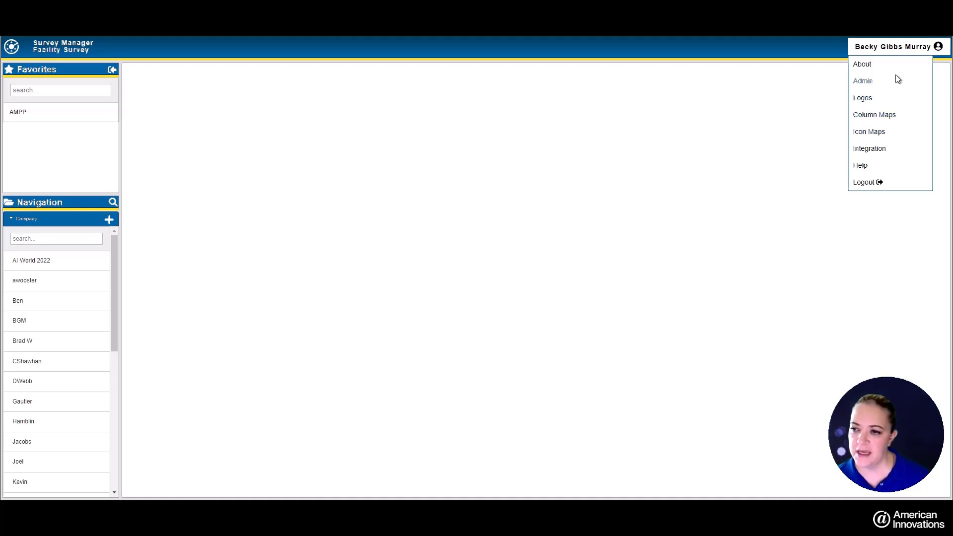
{"action": "left_click", "coordinate": [521, 201]}
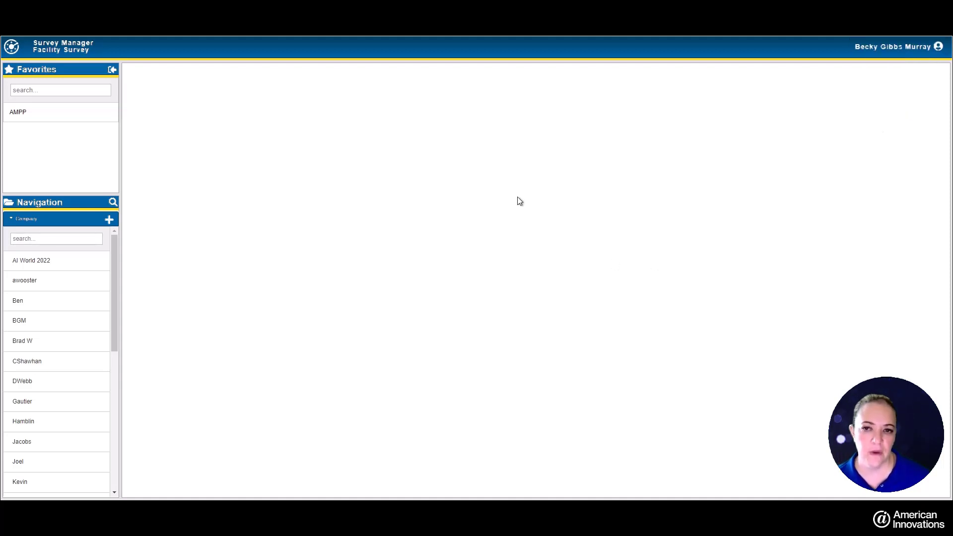
{"action": "left_click", "coordinate": [66, 47]}
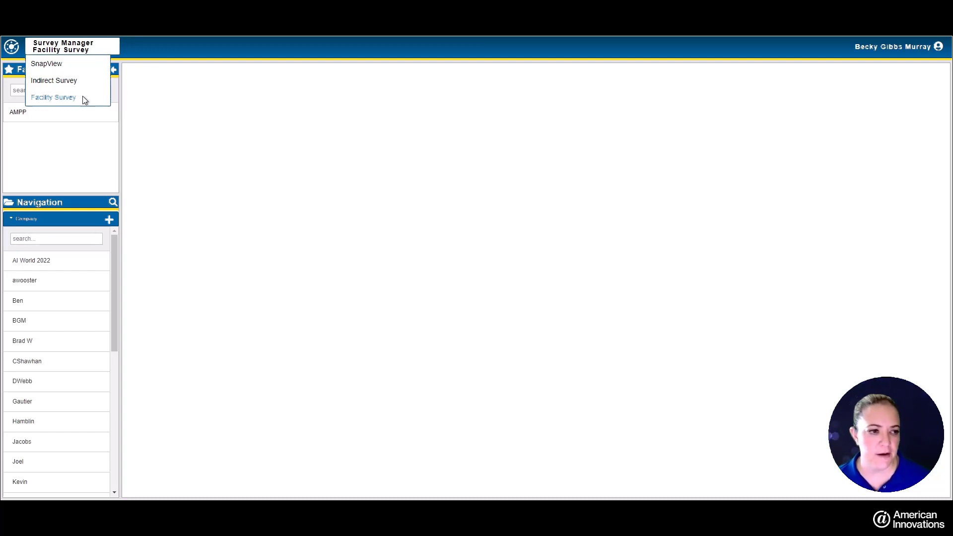
{"action": "left_click", "coordinate": [82, 98]}
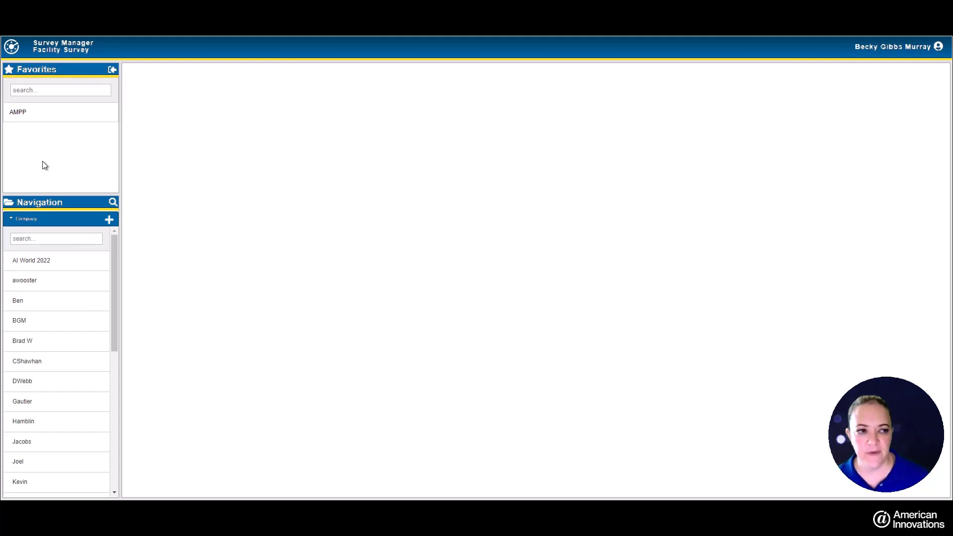
{"action": "right_click", "coordinate": [58, 113]}
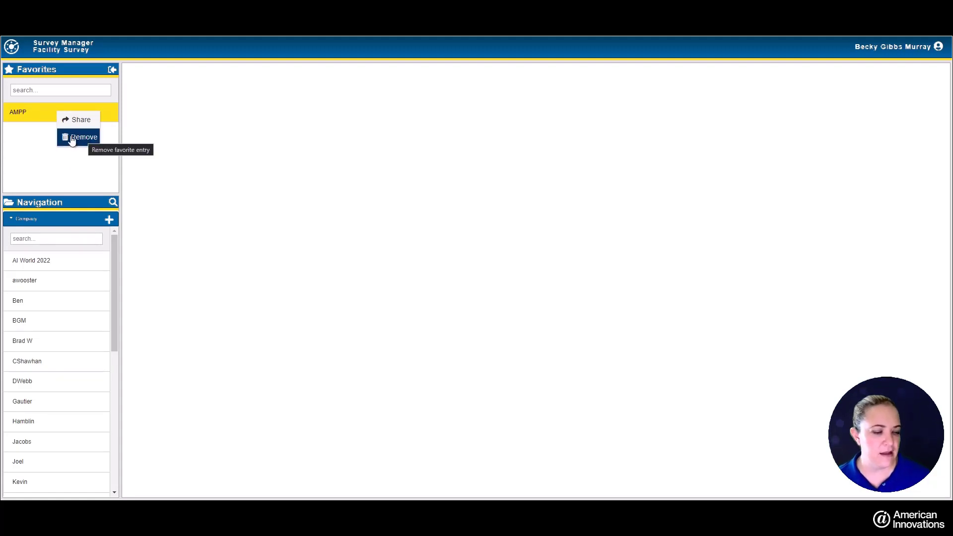
{"action": "left_click", "coordinate": [55, 169]}
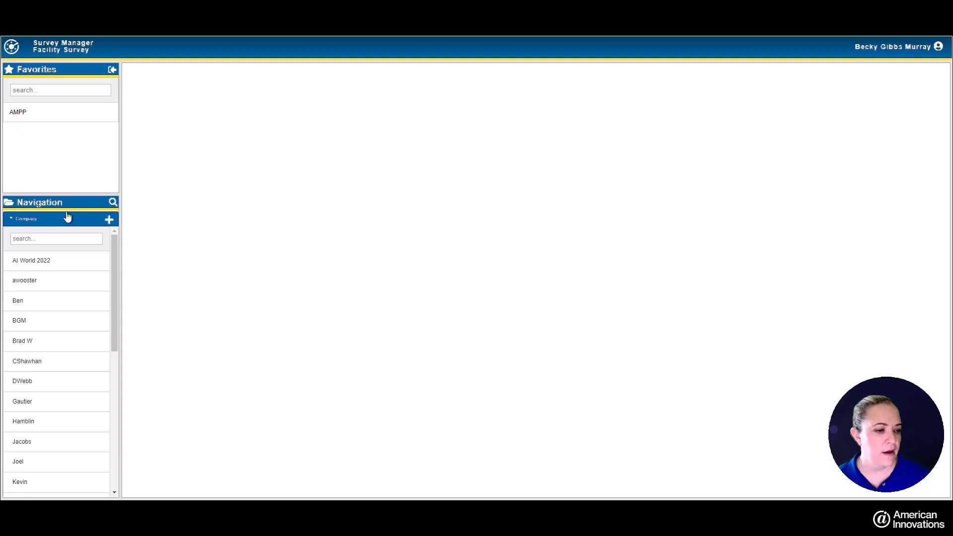
- Select company BGM, survey type Facility Survey, and survey AMPP to load its records
{"action": "left_click", "coordinate": [52, 327]}
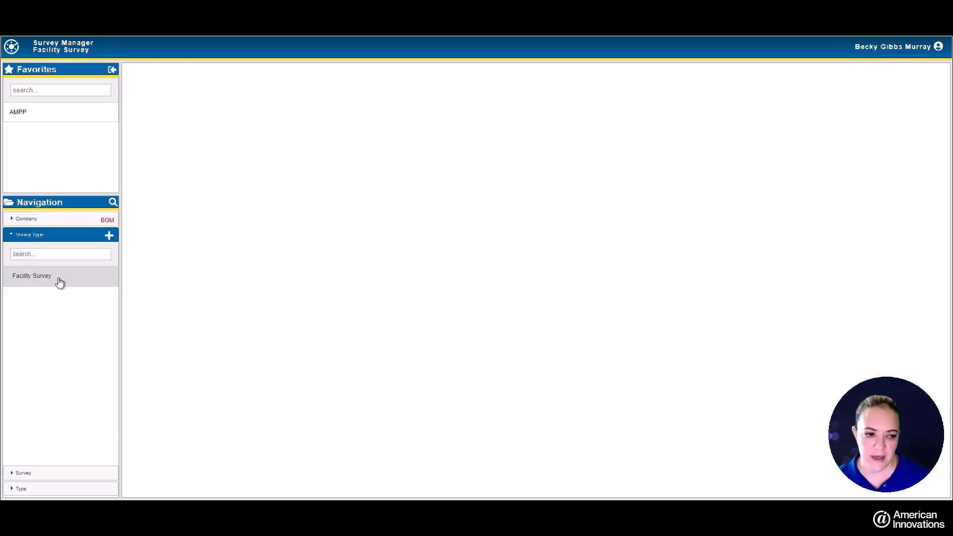
{"action": "left_click", "coordinate": [60, 280]}
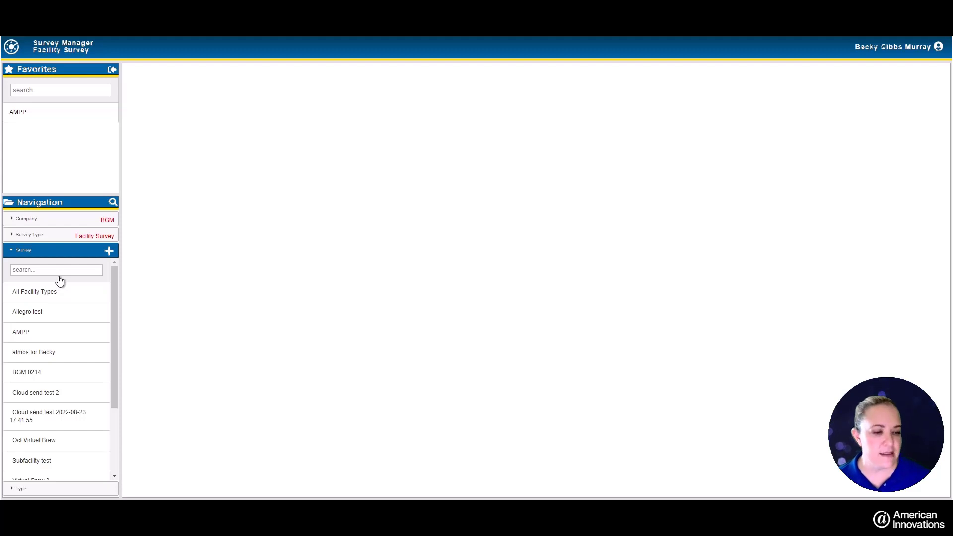
{"action": "left_click", "coordinate": [24, 335]}
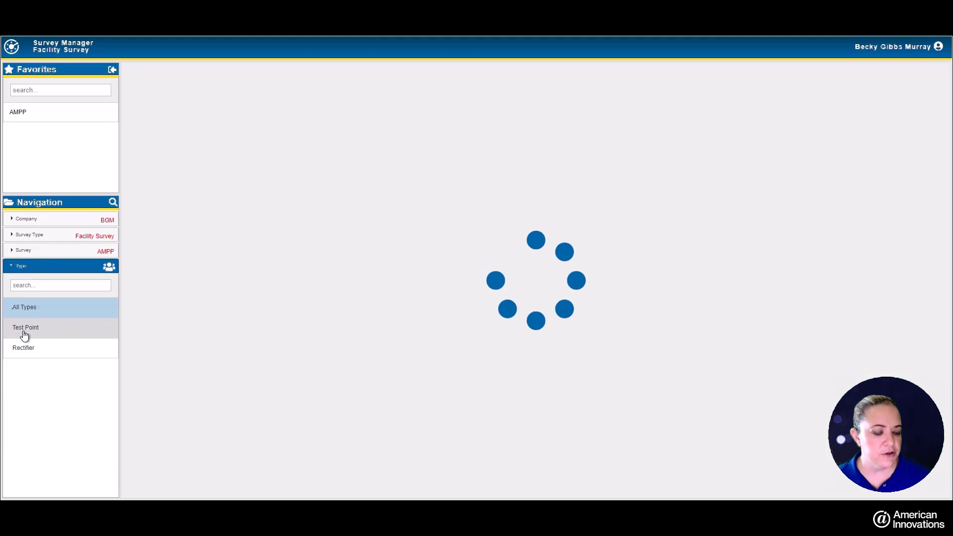